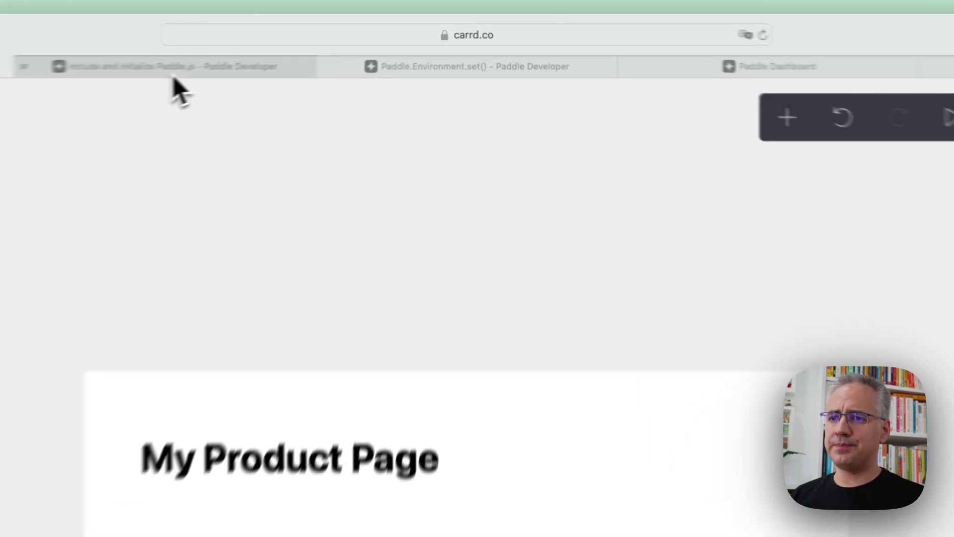
Copy the Paddle.js CDN script tag from the 'Include and initialize Paddle.js' docs.
left_click(296, 51)
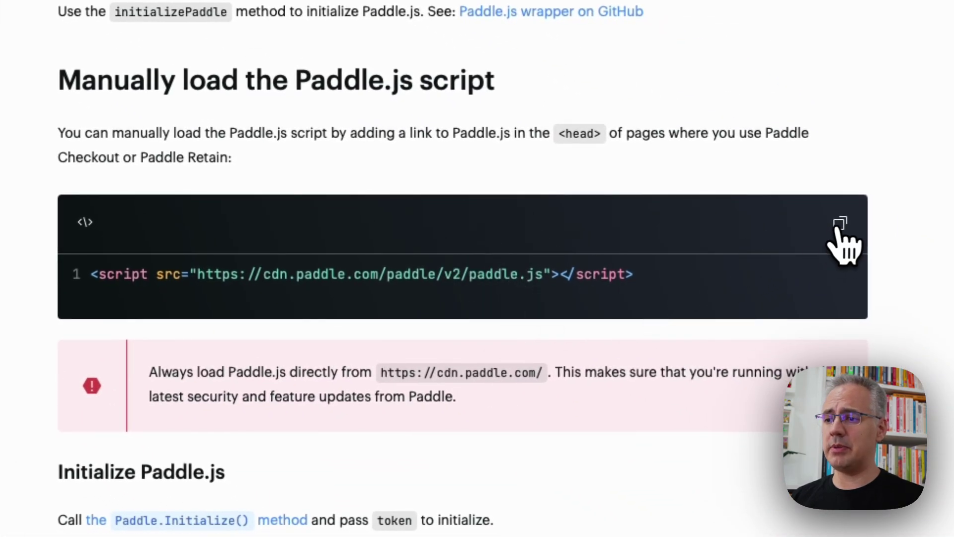
left_click(840, 223)
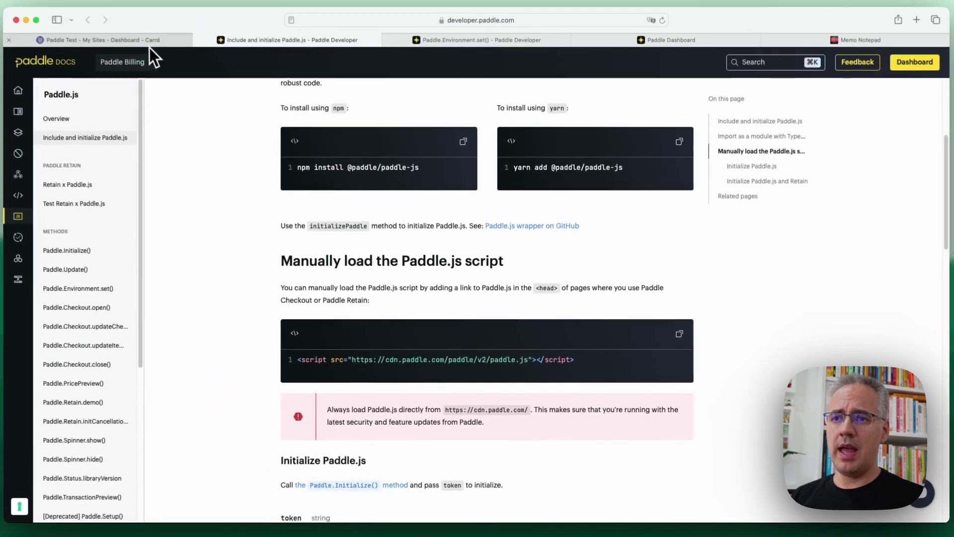
Add a Code embed under the My Product Page heading containing the pasted Paddle.js script tag.
left_click(149, 43)
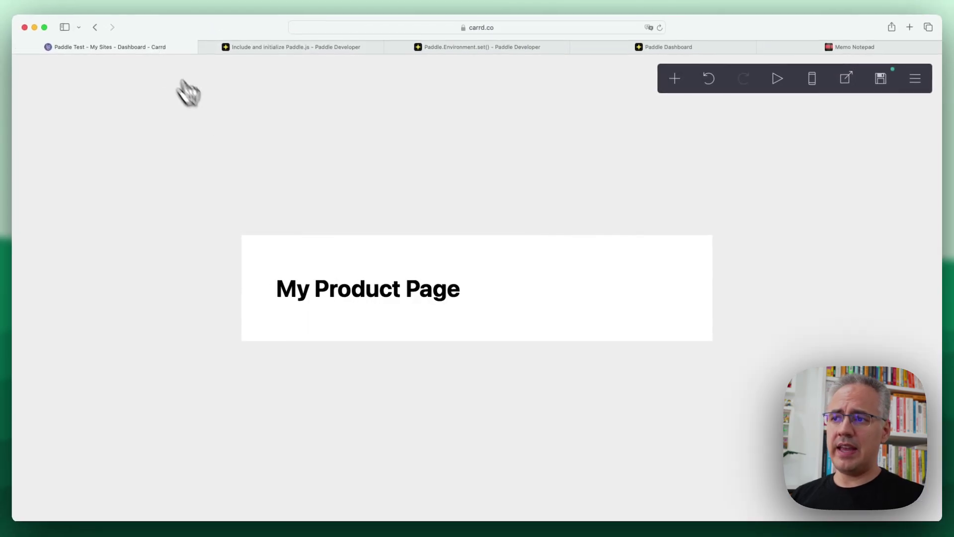
left_click(673, 82)
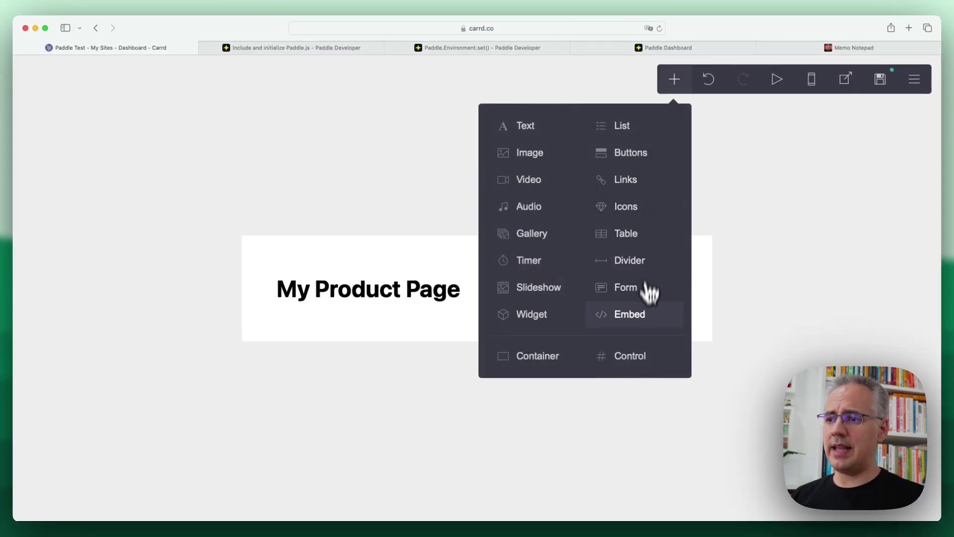
left_click(639, 318)
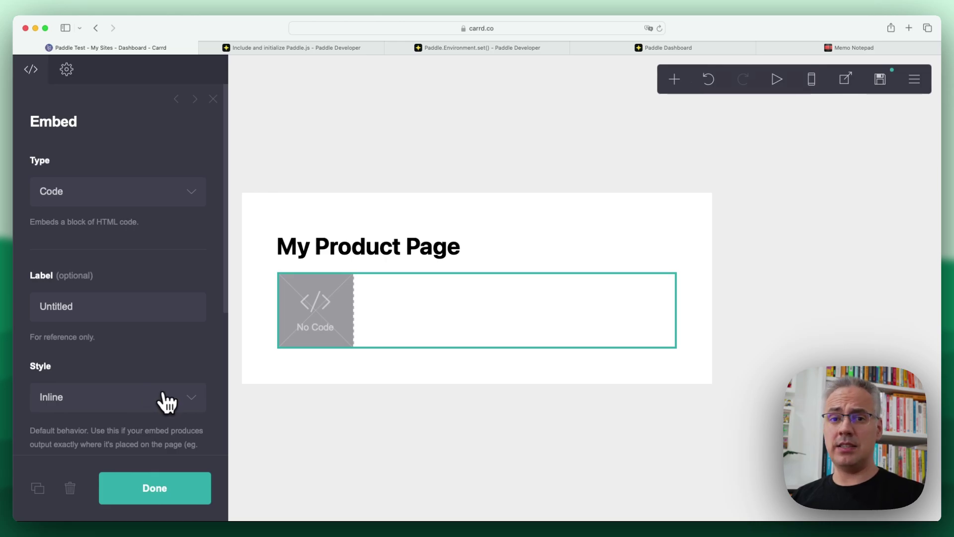
scroll(164, 403, "down", 5)
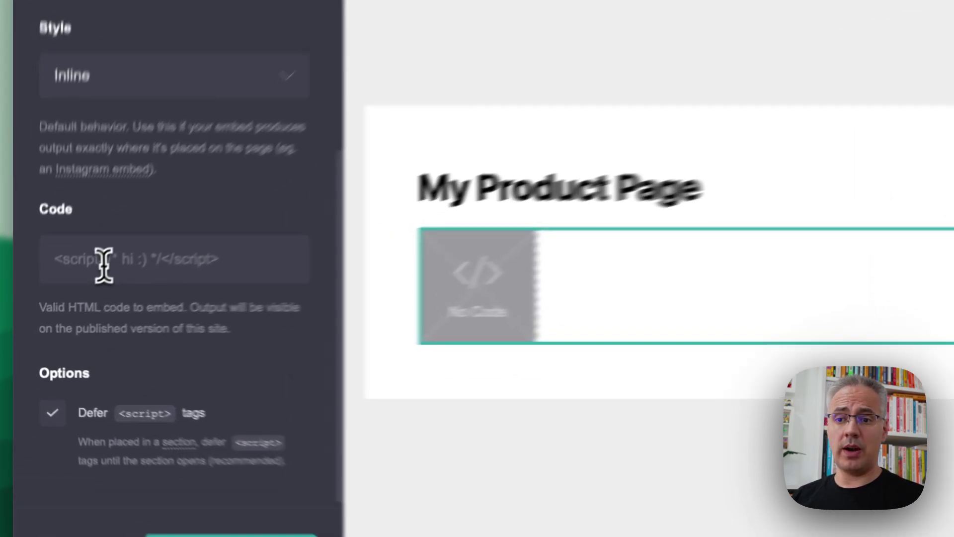
right_click(104, 264)
left_click(131, 296)
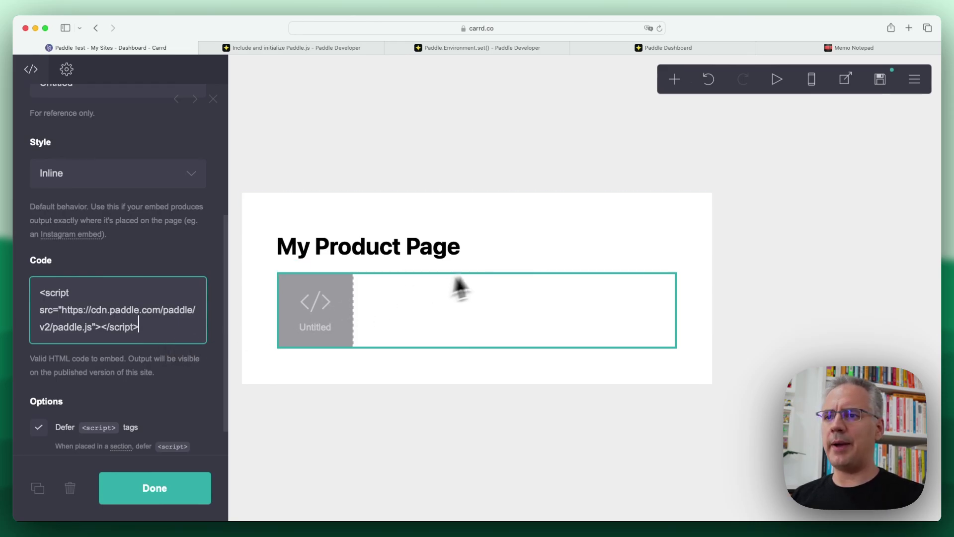
Copy the 'Checkout in sandbox environment' example from the Paddle.Environment.set() docs.
left_click(503, 52)
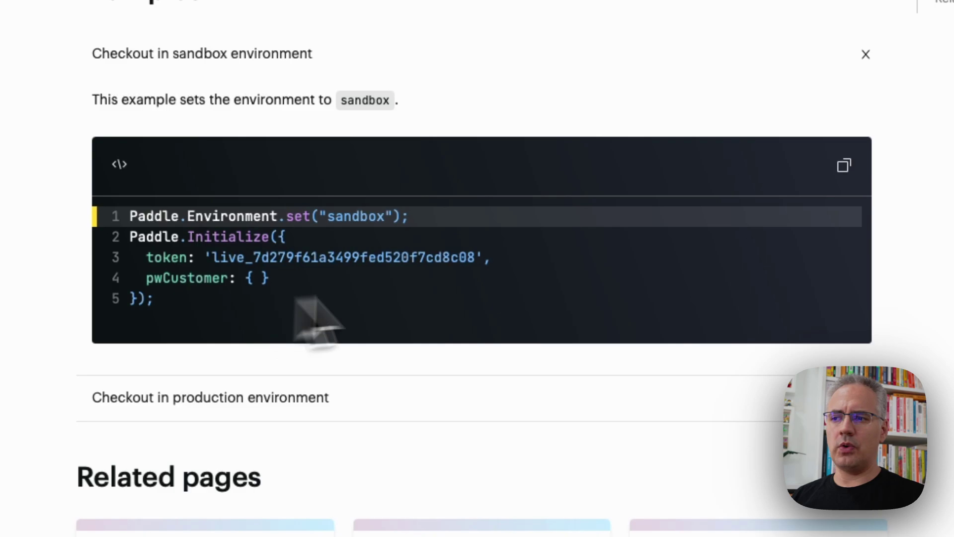
left_click(844, 166)
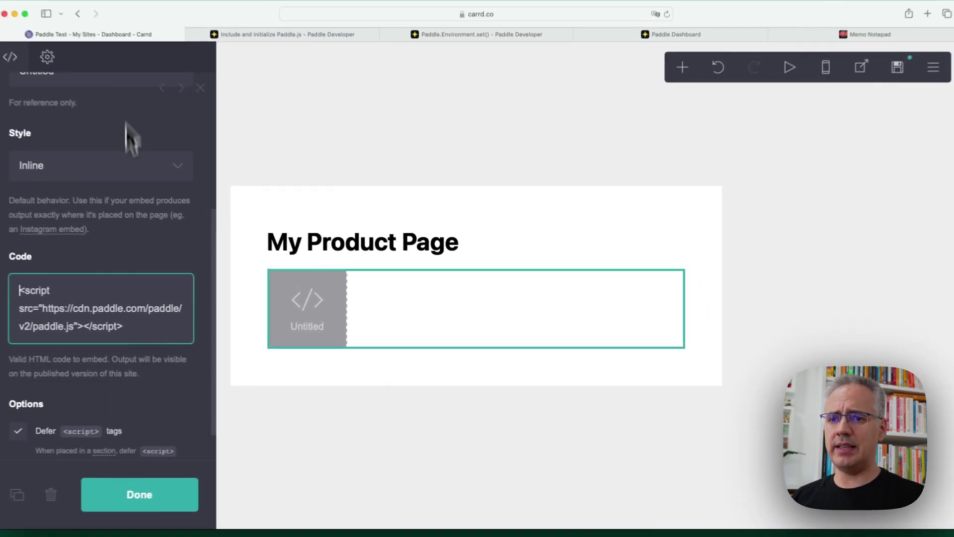
Append a second <script> block holding the sandbox example, with its sample token cleared to empty quotes.
left_click(137, 331)
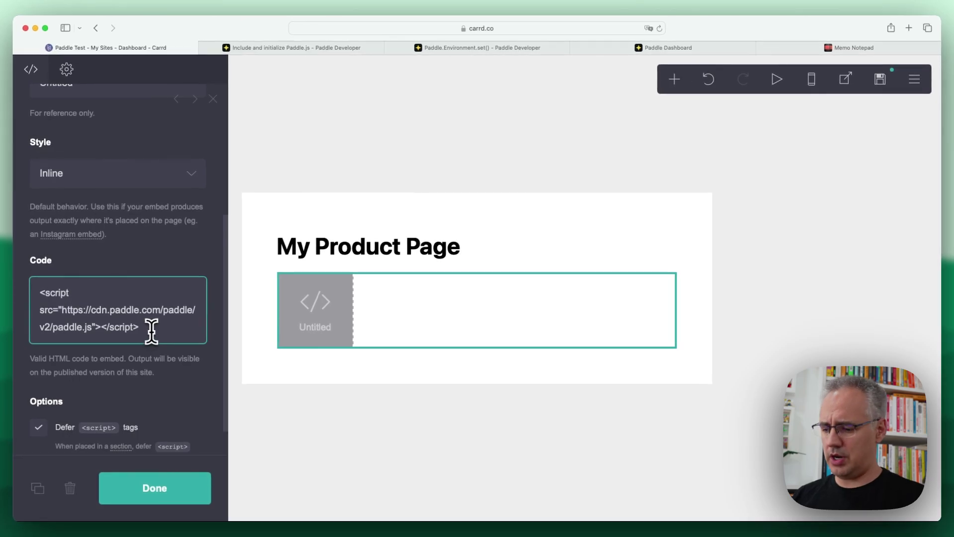
key("Return")
type("<script>")
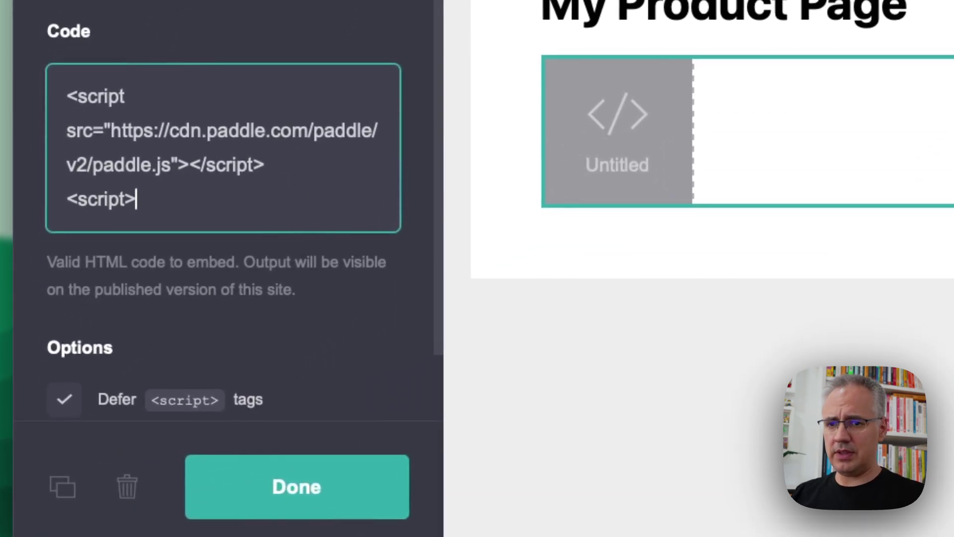
key("Return")
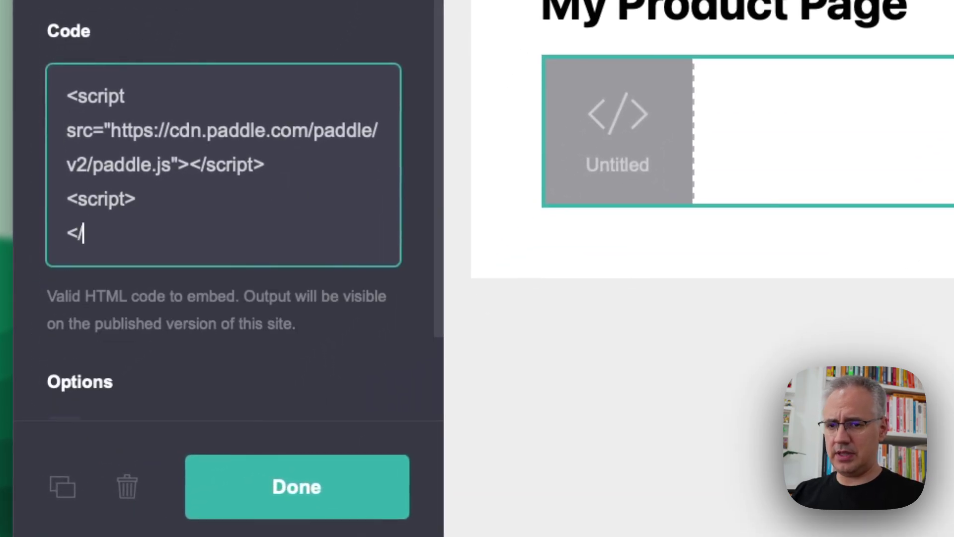
key("Return")
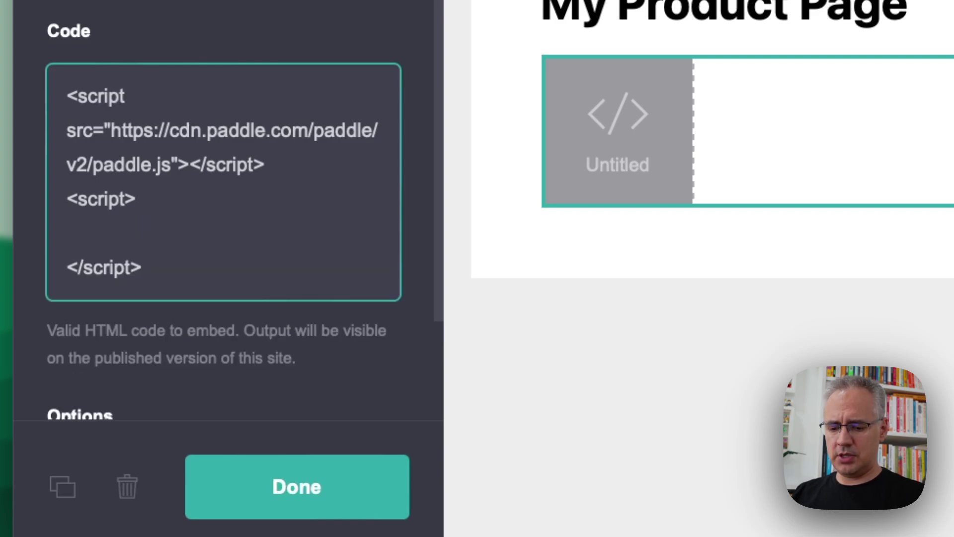
key("super+v")
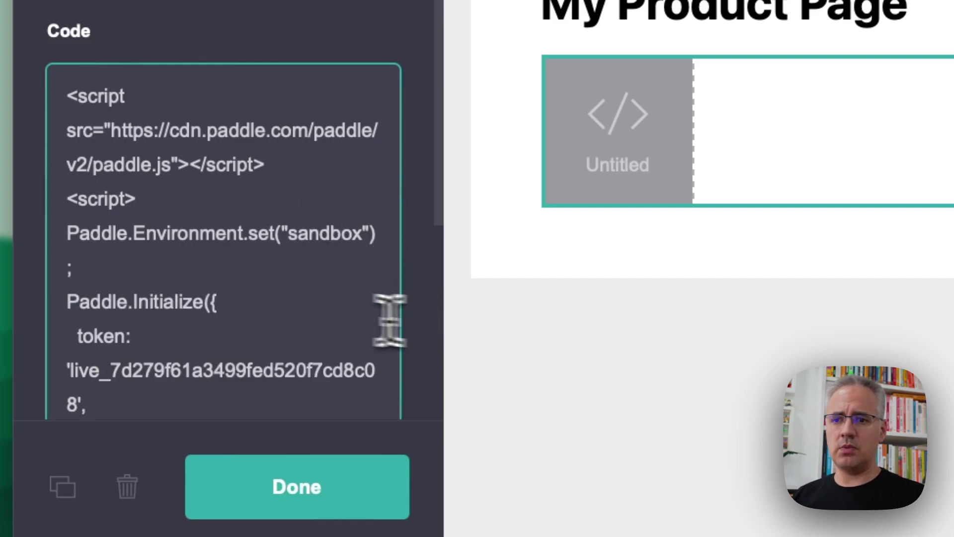
double_click(202, 372)
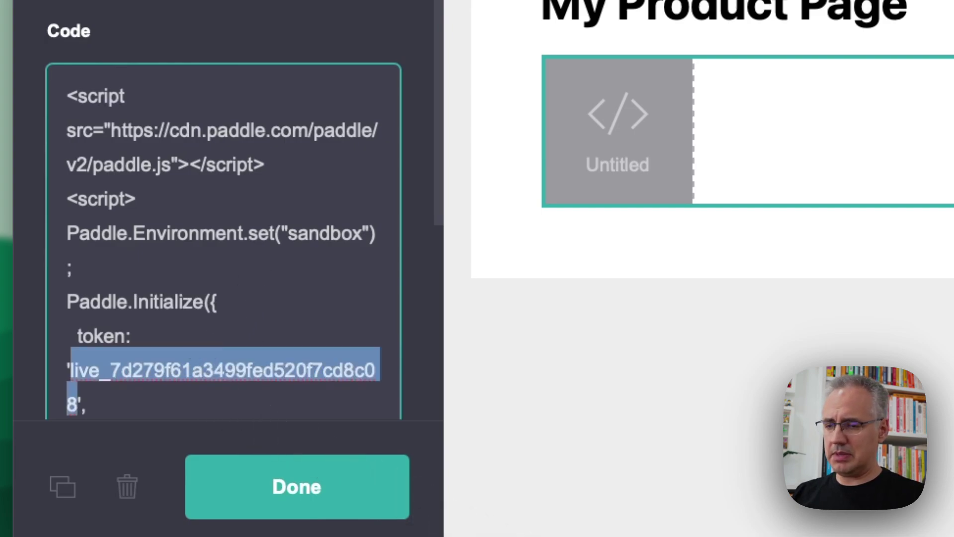
key("BackSpace")
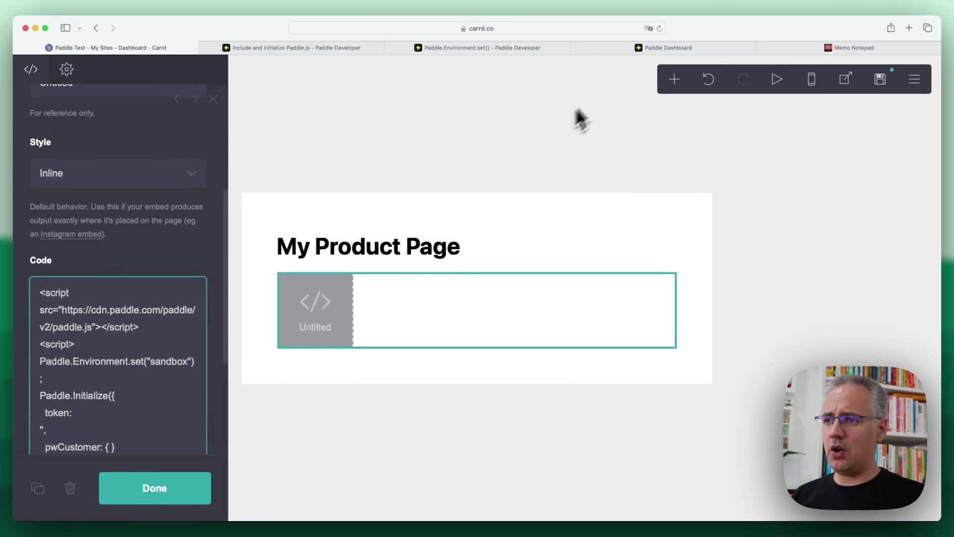
Generate a sandbox client-side token named 'Test' under Authentication and copy it.
left_click(640, 49)
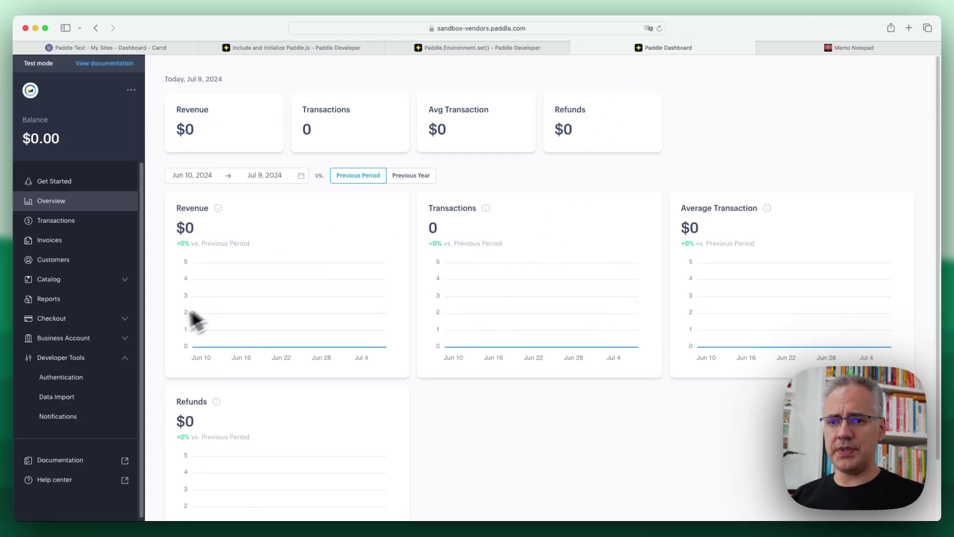
left_click(74, 379)
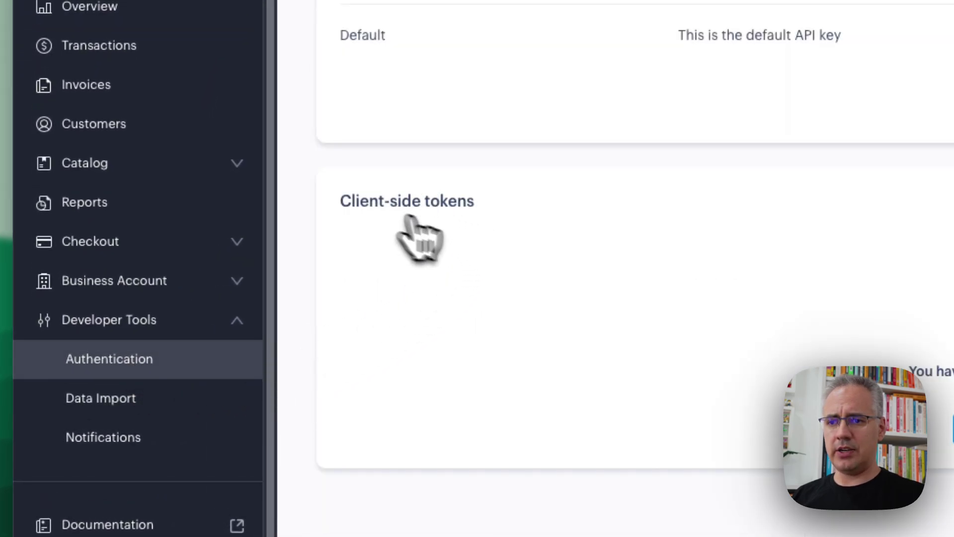
left_click(598, 428)
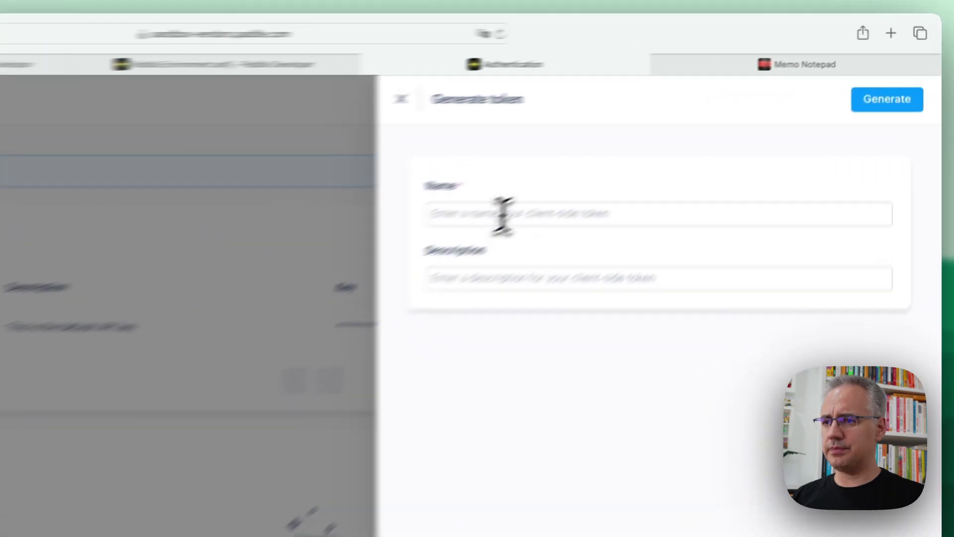
left_click(503, 214)
type("Test")
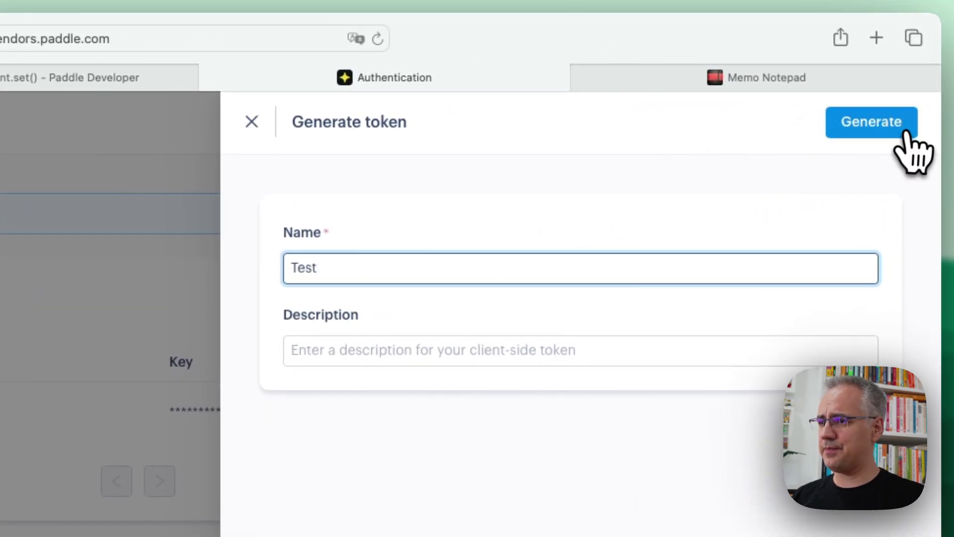
left_click(906, 132)
left_click(848, 202)
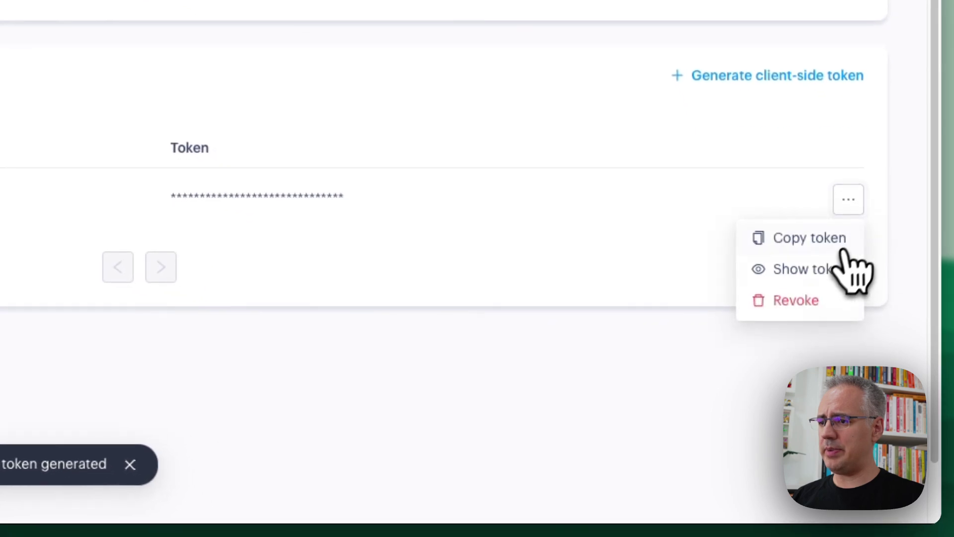
left_click(830, 238)
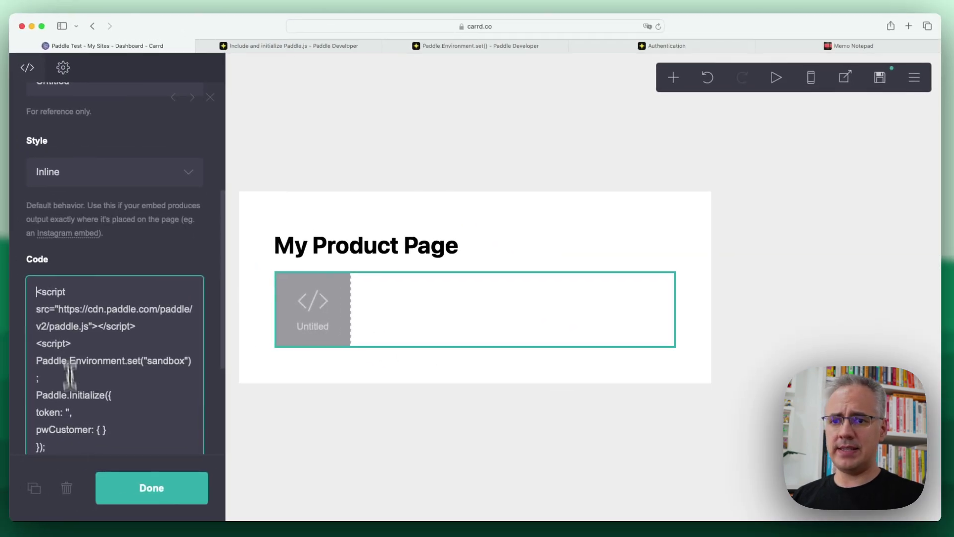
Paste the copied client-side token into the empty token quotes and finish the embed.
left_click(68, 412)
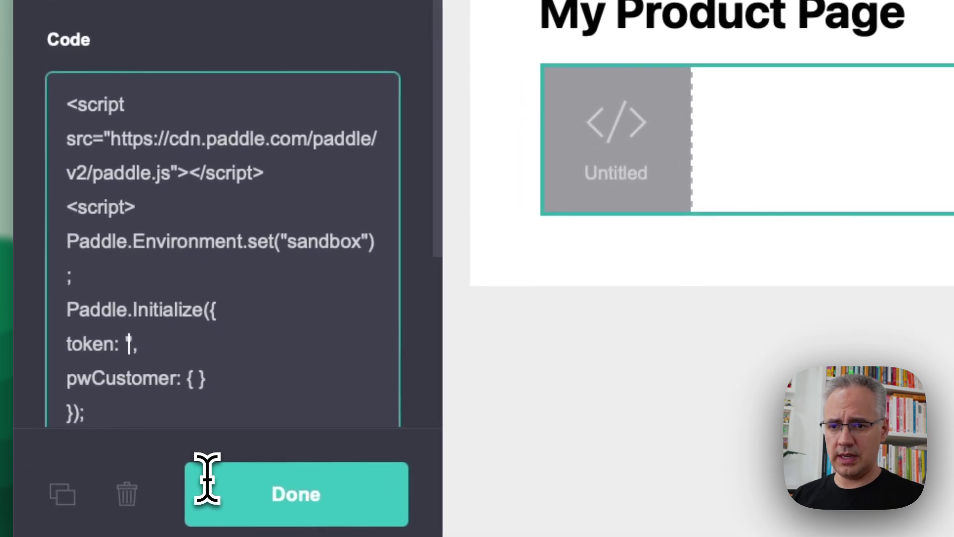
key("super+v")
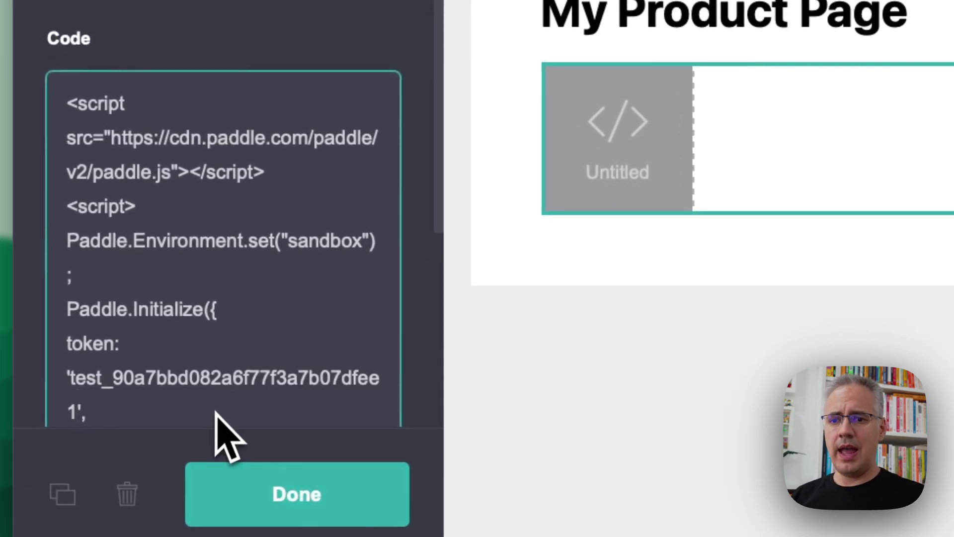
left_click(281, 496)
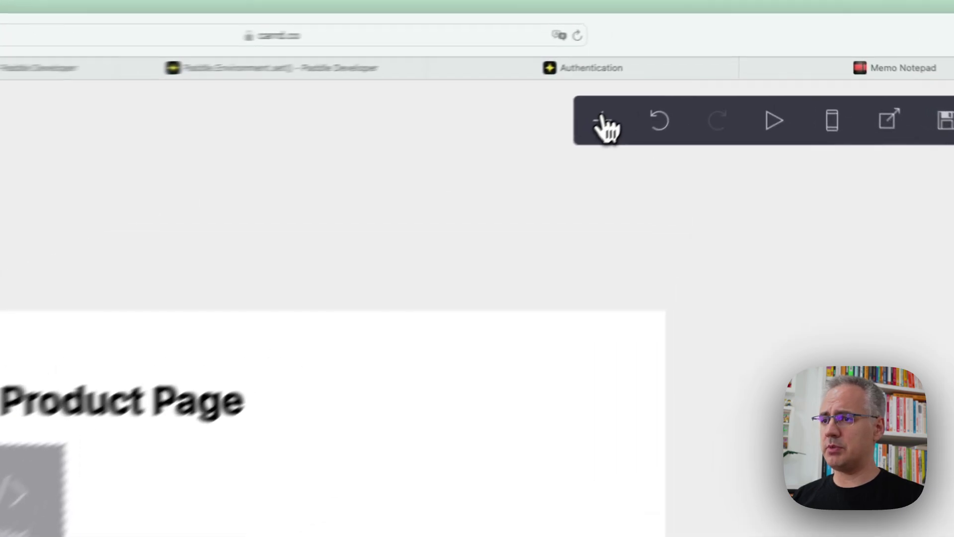
Add a button above the code embed, label it 'Buy', and bring up its element settings.
left_click(674, 79)
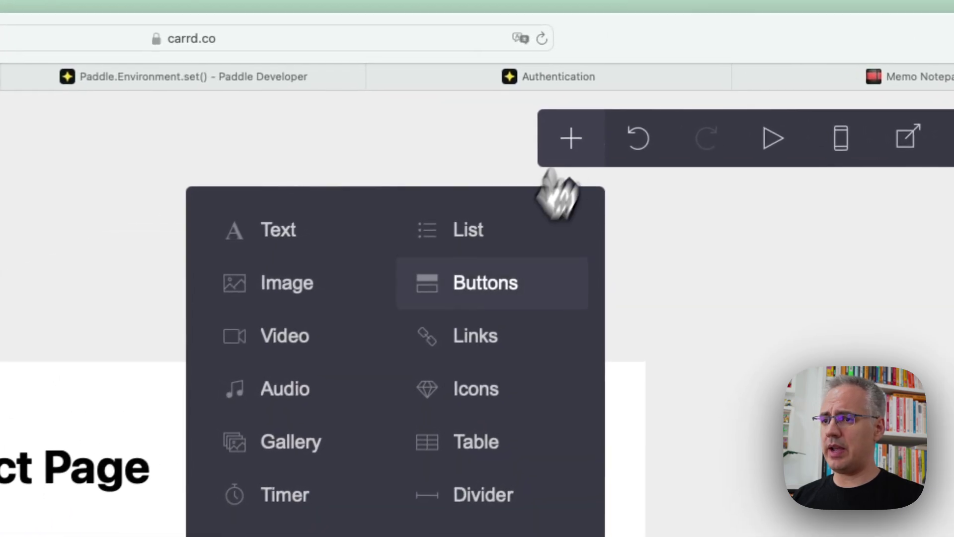
left_click(487, 301)
left_click_drag(277, 415, 305, 198)
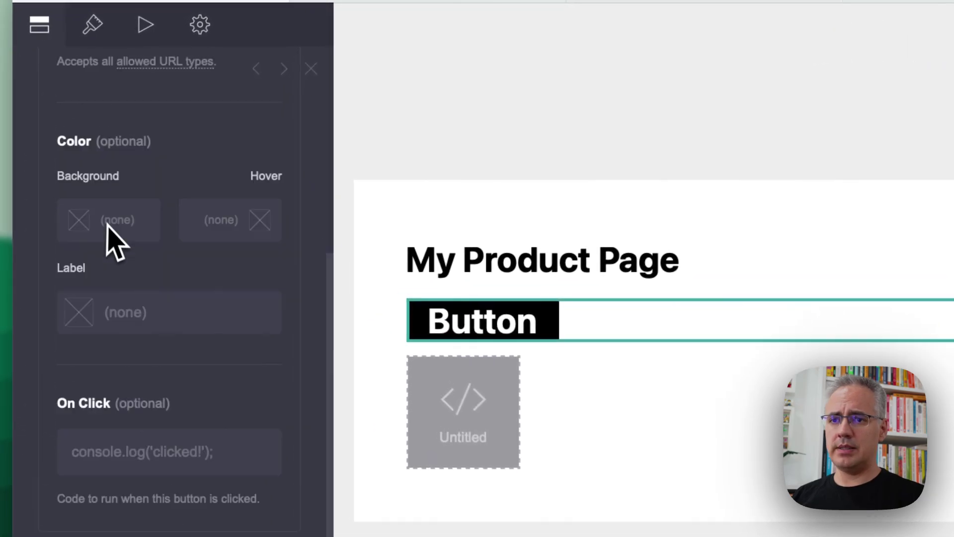
scroll(115, 241, "up", 6)
double_click(107, 272)
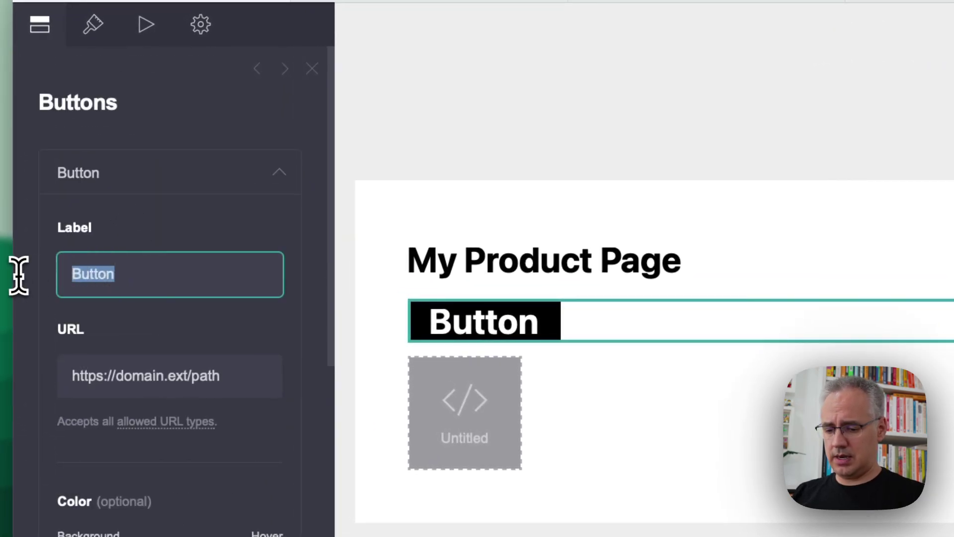
type("Buy")
key("Return")
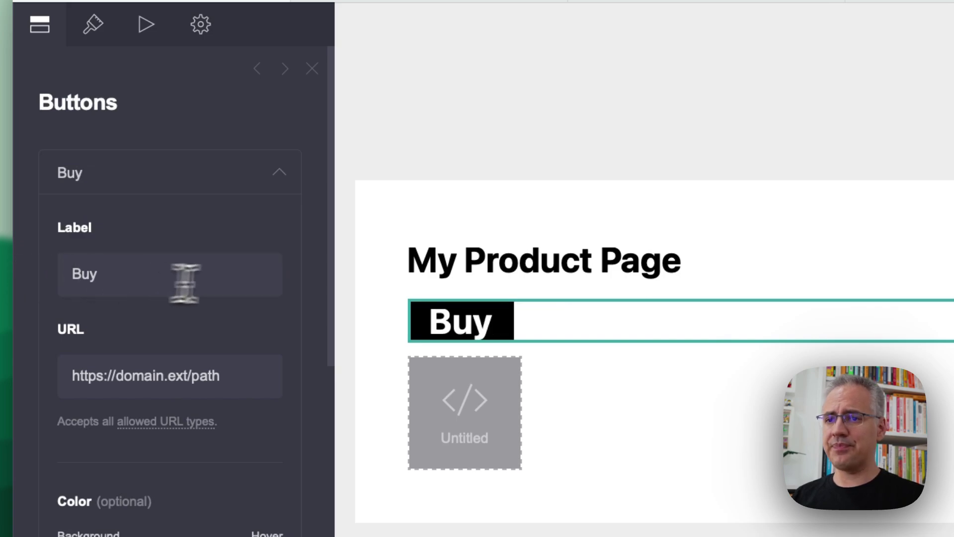
left_click(204, 39)
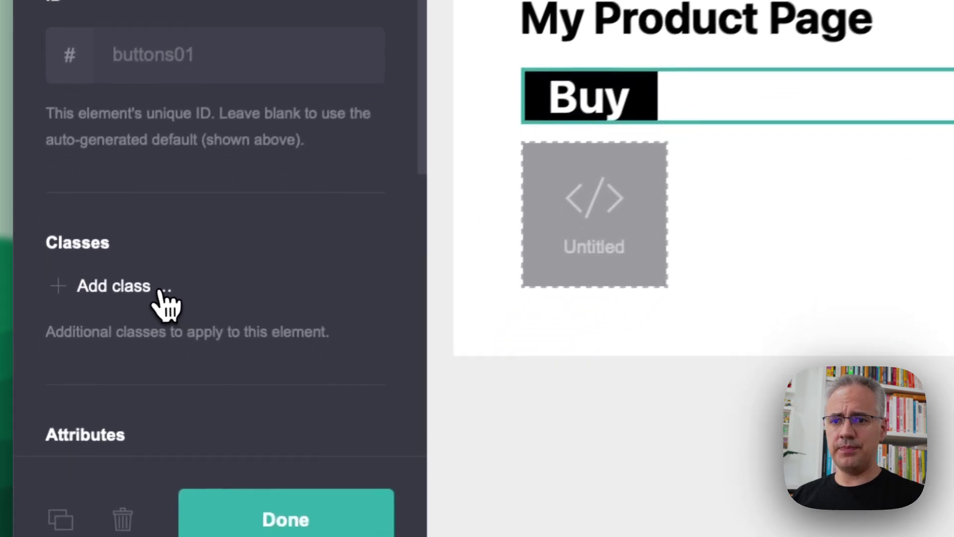
Give the Buy button the class 'paddle_button' and add an empty attribute entry.
left_click(130, 470)
left_click(149, 467)
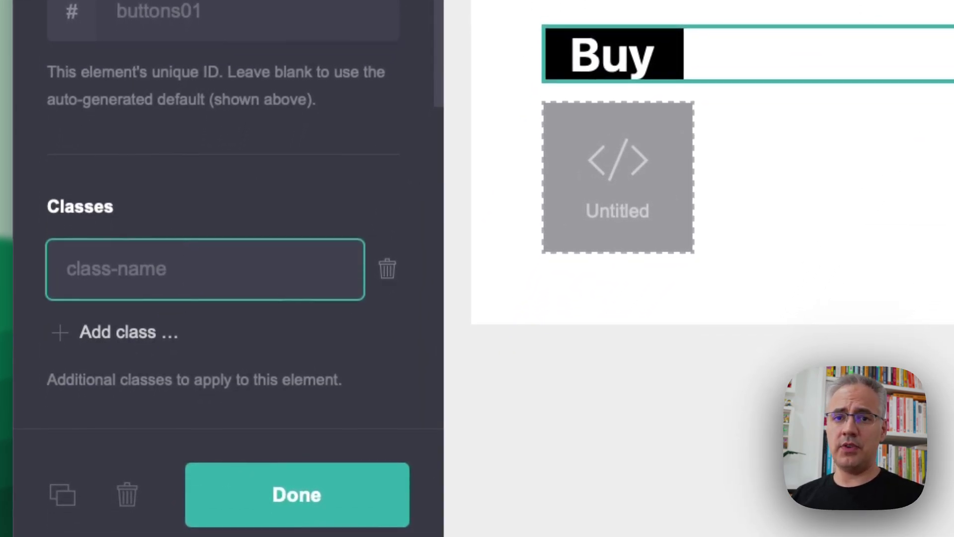
type("paddle_button")
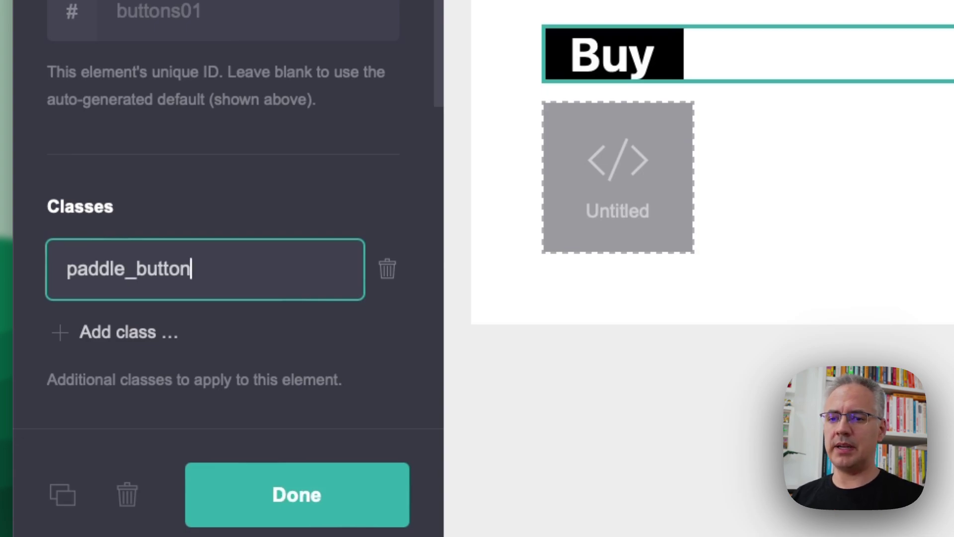
scroll(224, 349, "down", 8)
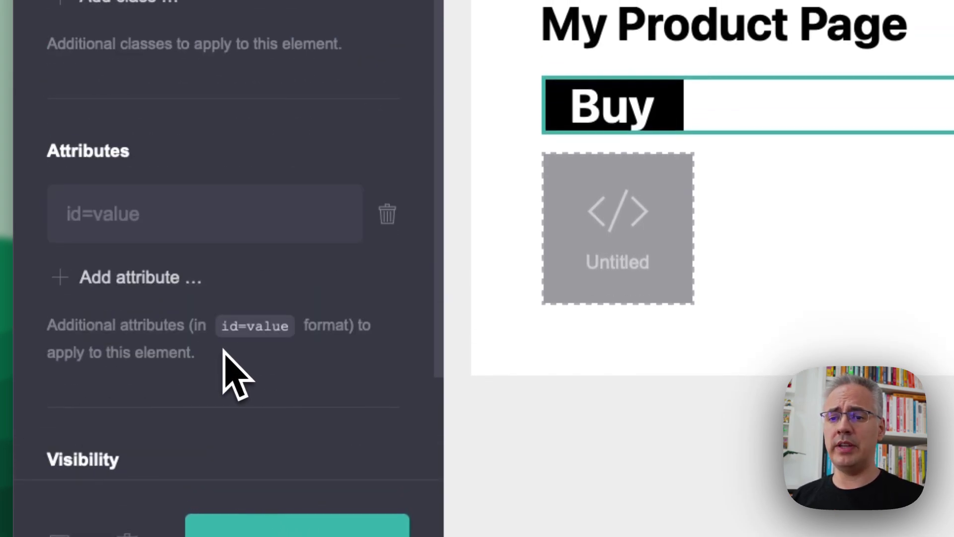
scroll(224, 349, "down", 1)
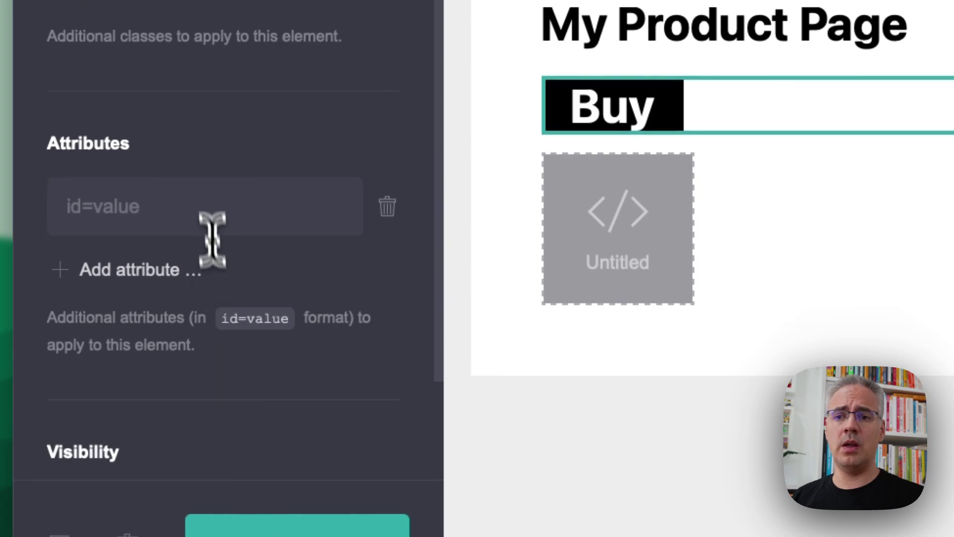
left_click(185, 215)
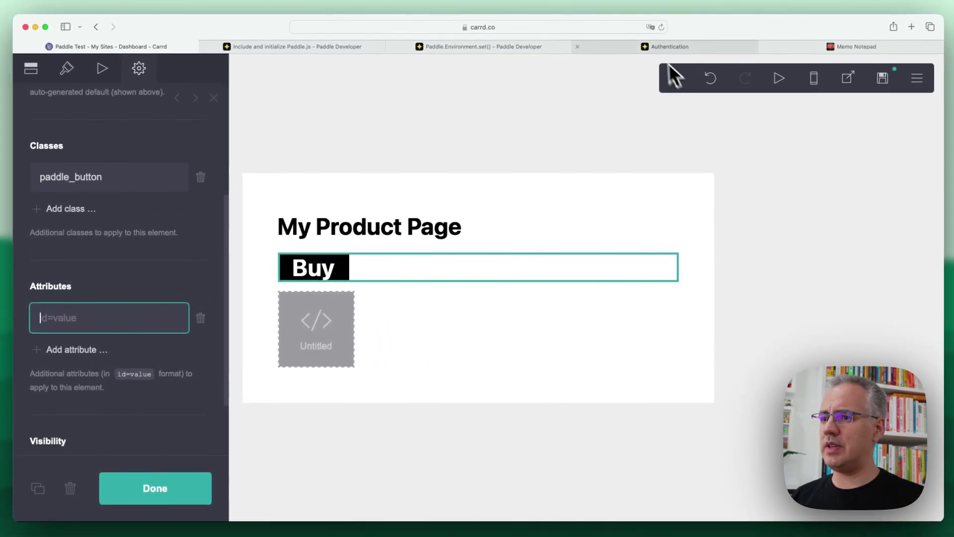
Open the Simple SaaS product in the Catalog and copy the $99.00 Lifetime Deal price ID.
left_click(664, 47)
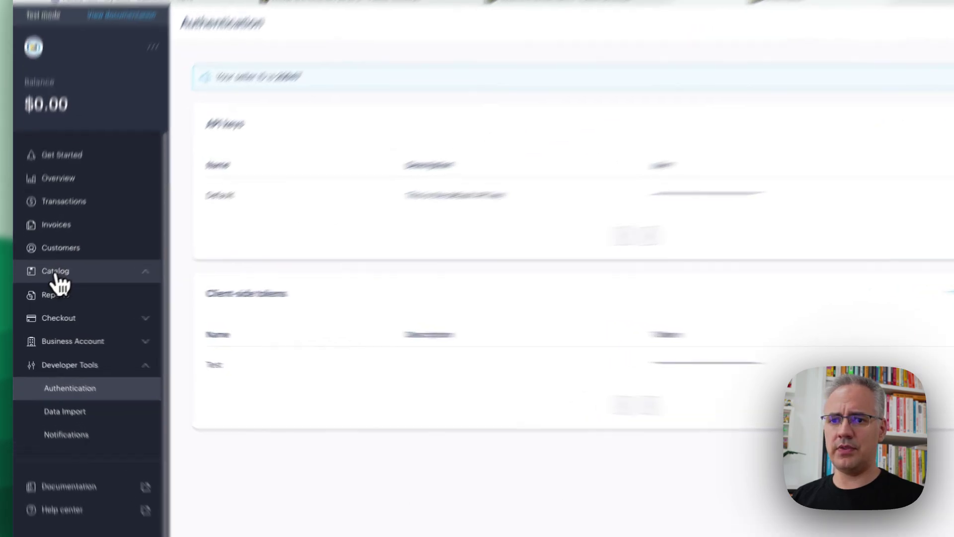
left_click(75, 299)
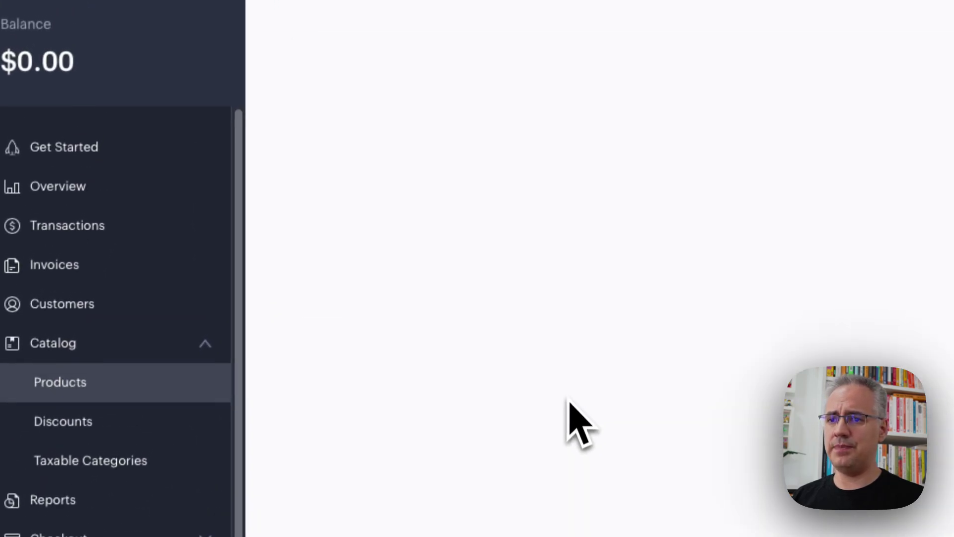
left_click(420, 159)
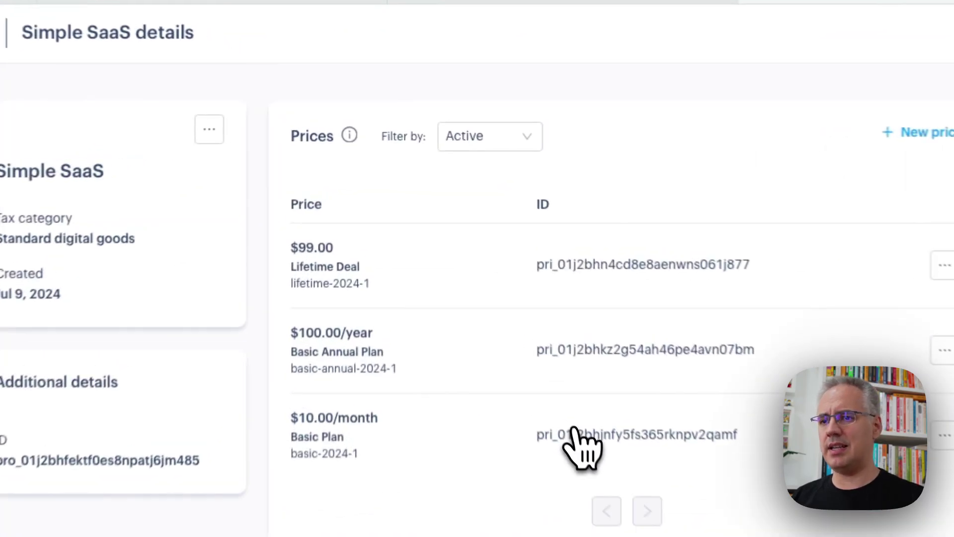
double_click(596, 268)
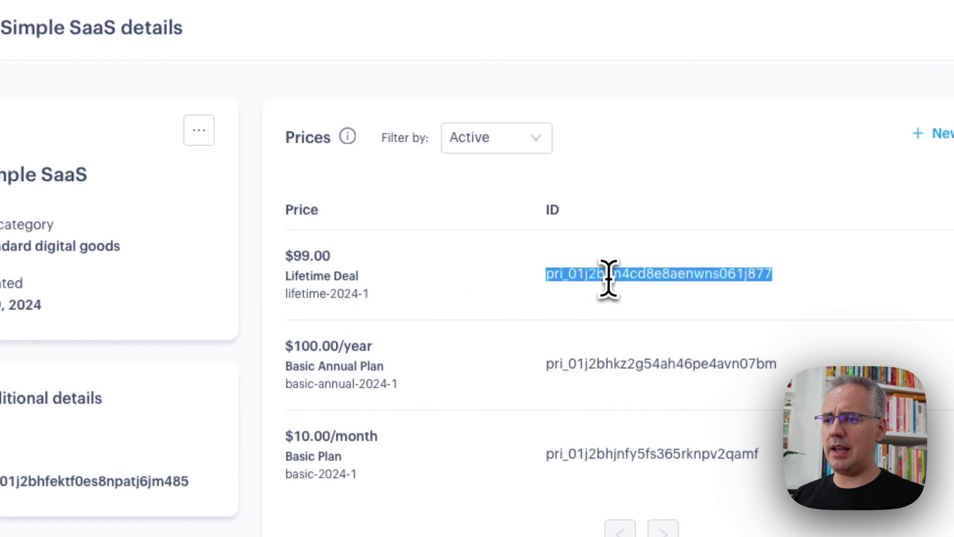
right_click(610, 276)
left_click(663, 376)
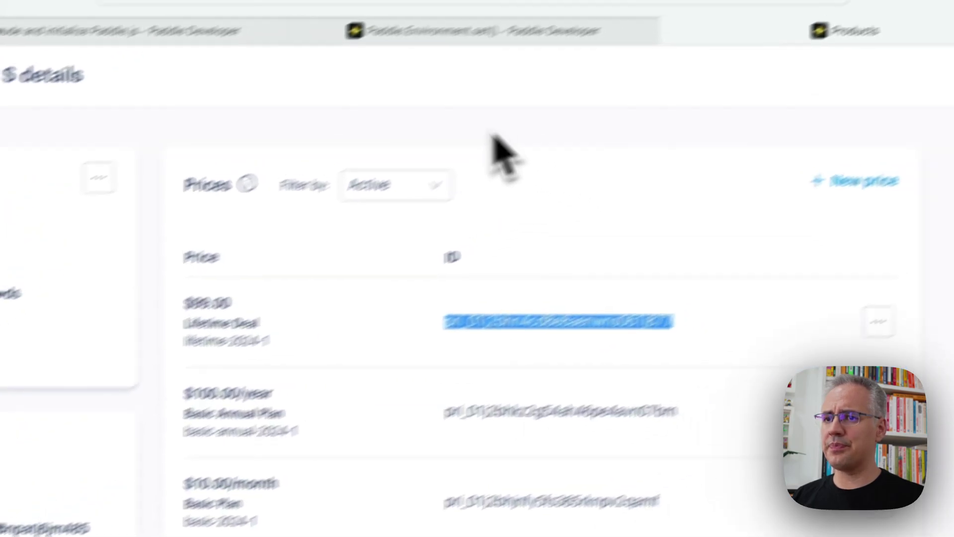
Paste the price ID between the snippet's priceId quotes and copy the complete data-items line.
left_click(945, 77)
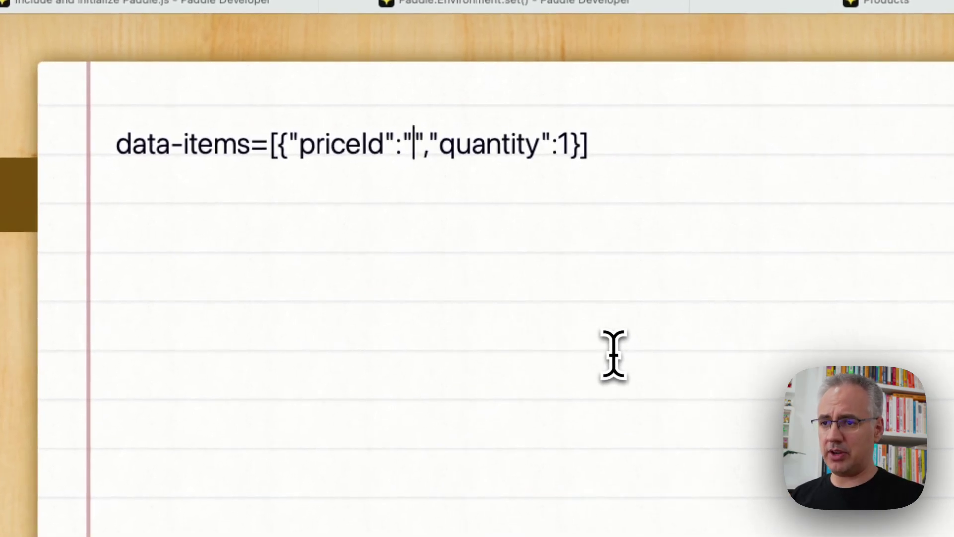
key("super+v")
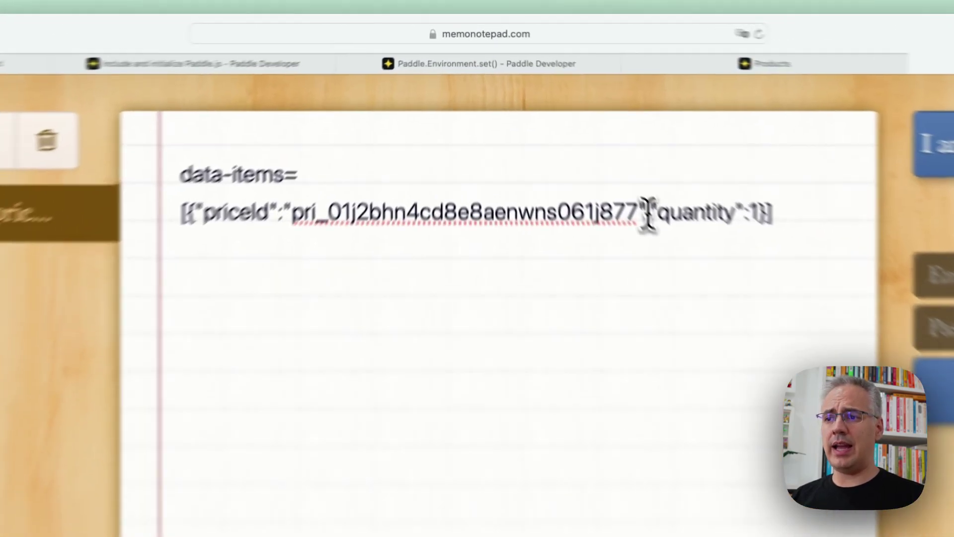
left_click_drag(647, 215, 194, 200)
left_click_drag(948, 244, 806, 261)
left_click_drag(665, 273, 213, 160)
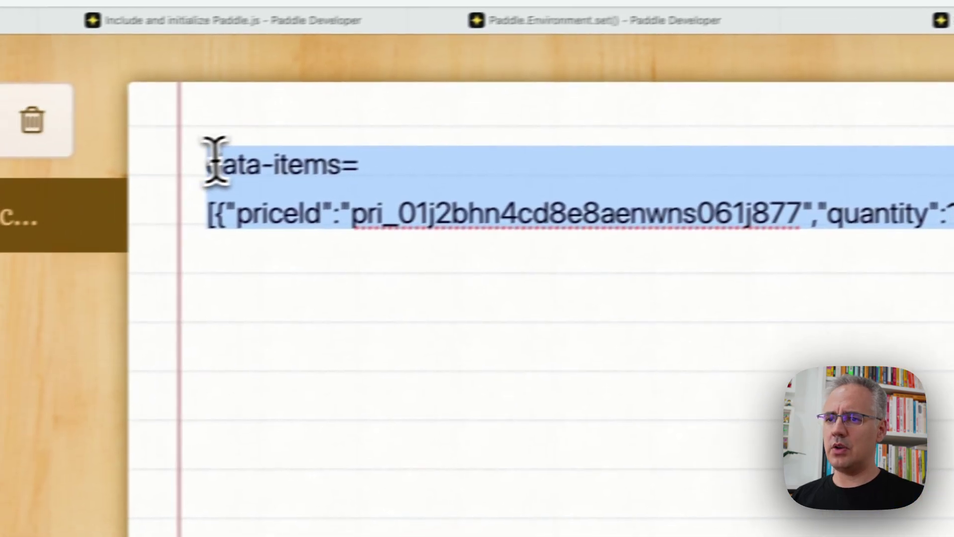
right_click(298, 149)
left_click(355, 258)
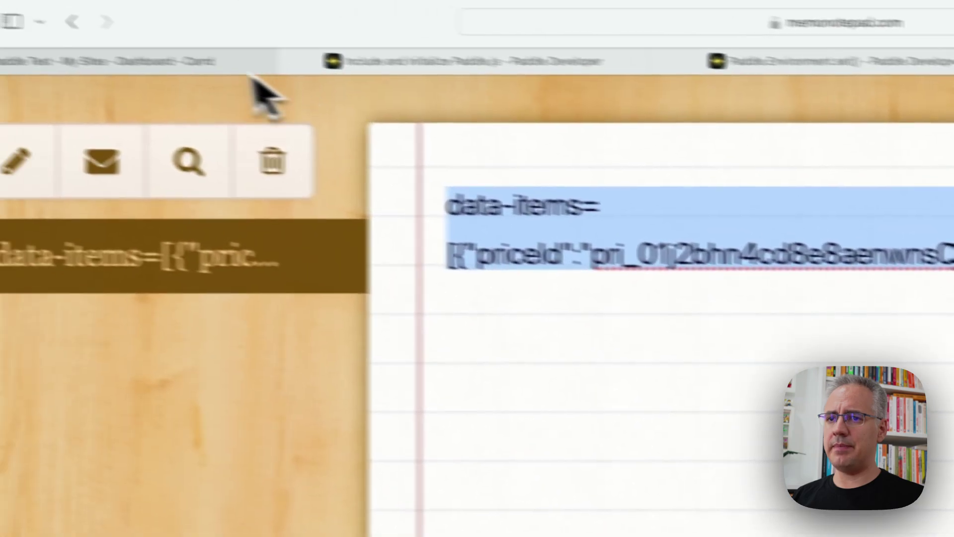
Back in Carrd, paste the copied data-items snippet into the Buy button's attribute field.
left_click(251, 65)
left_click(246, 387)
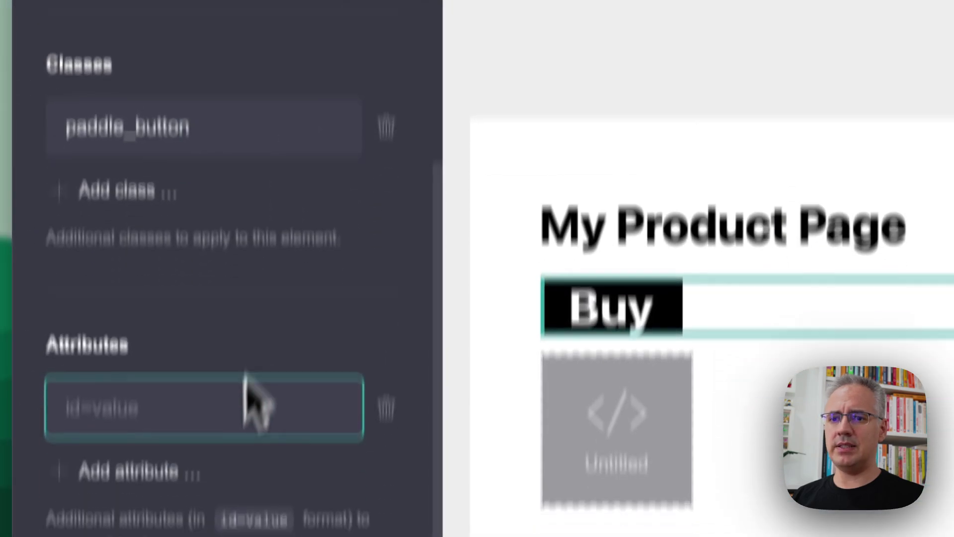
right_click(107, 255)
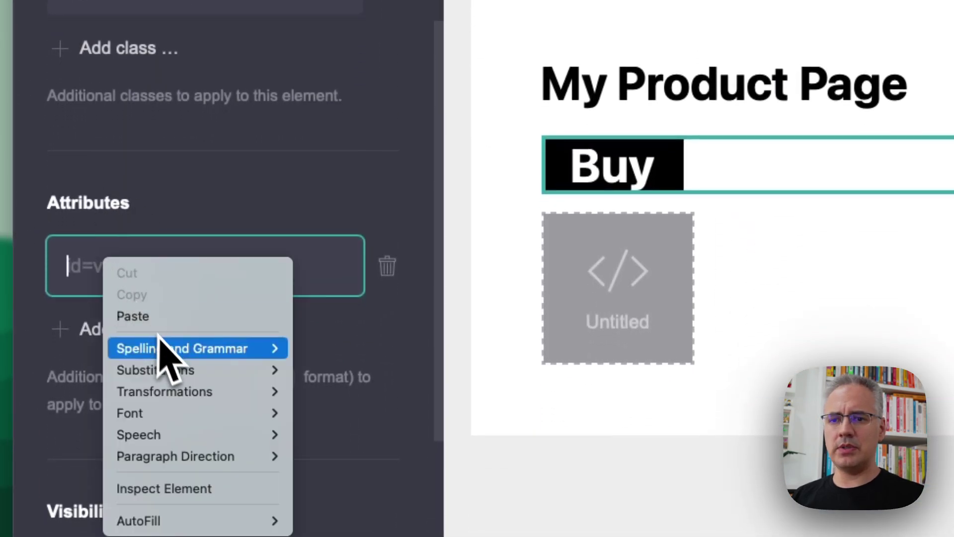
left_click(174, 318)
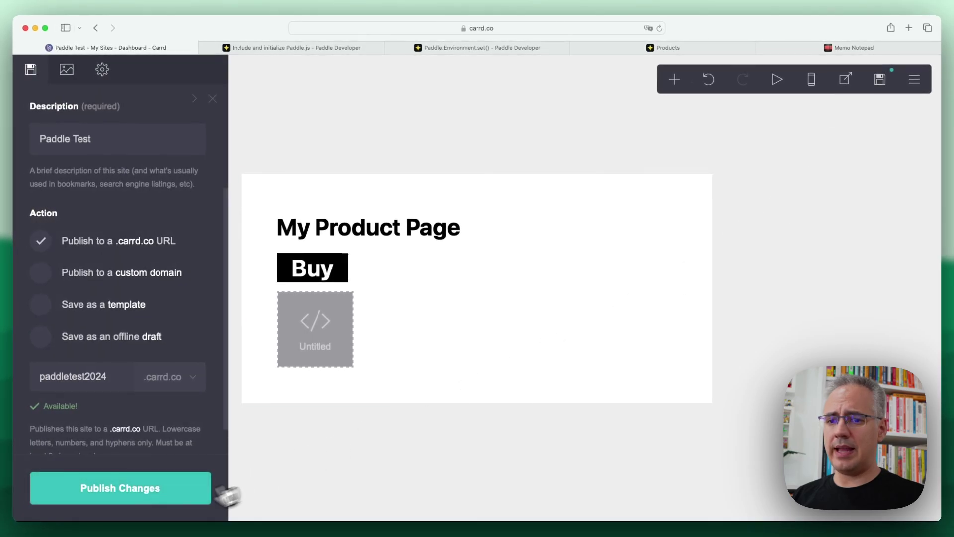
Publish to paddletest2024.carrd.co, open the live site, and press Buy to launch Paddle checkout.
left_click(155, 496)
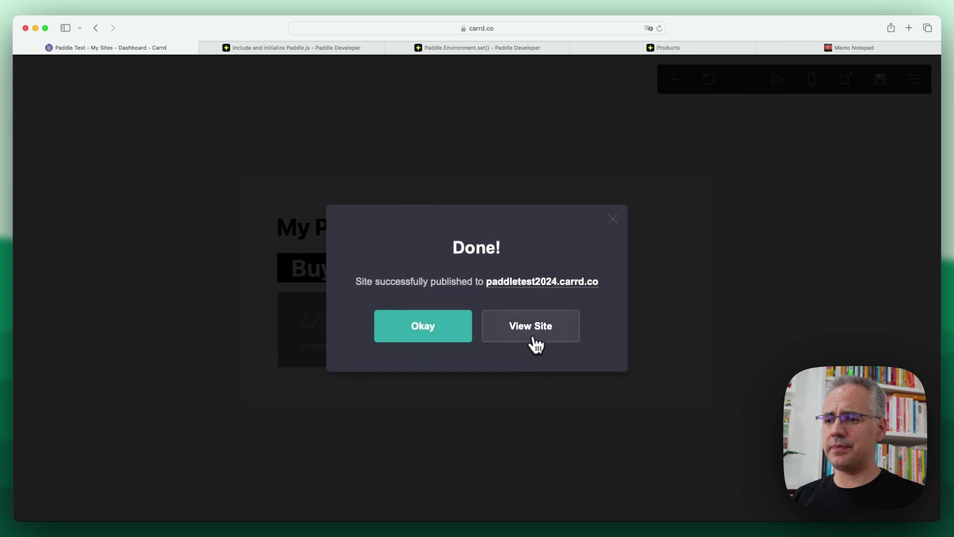
left_click(534, 338)
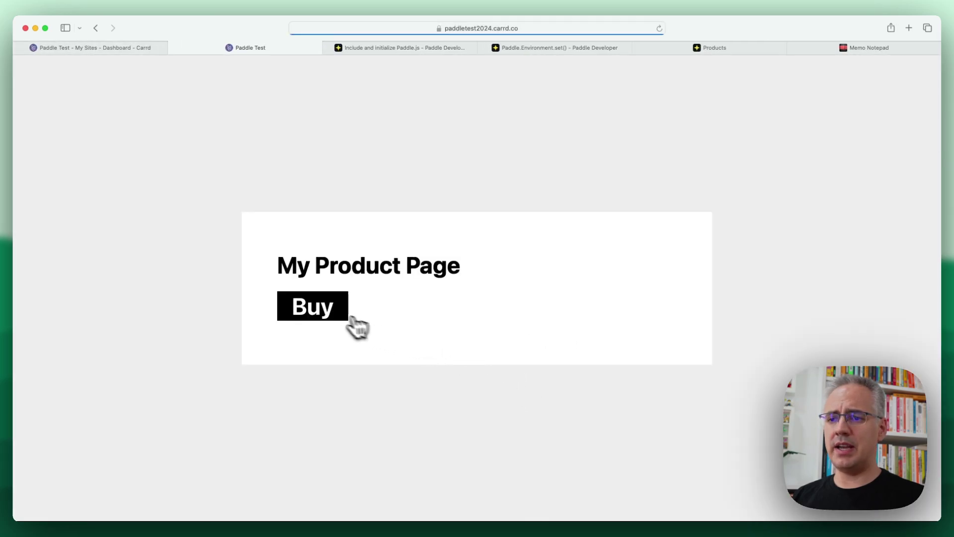
left_click(324, 314)
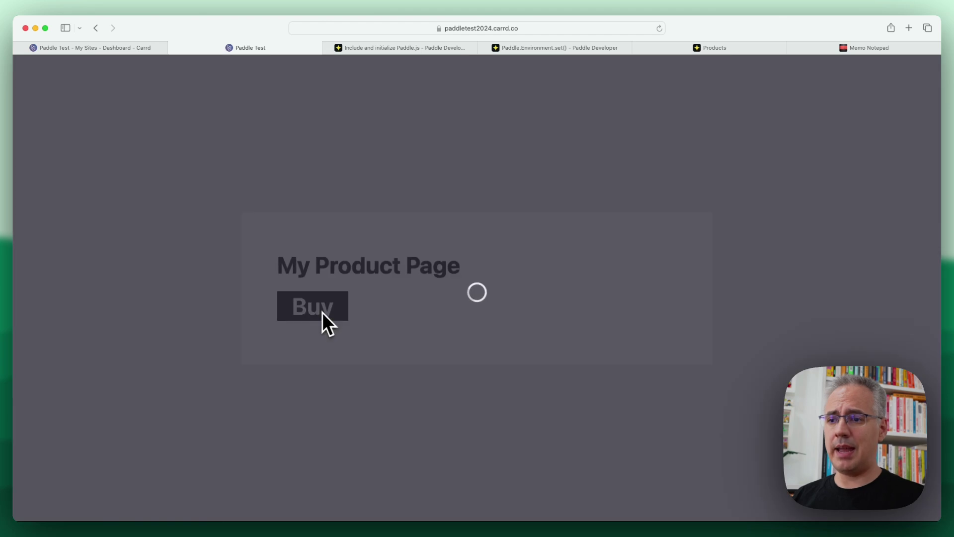